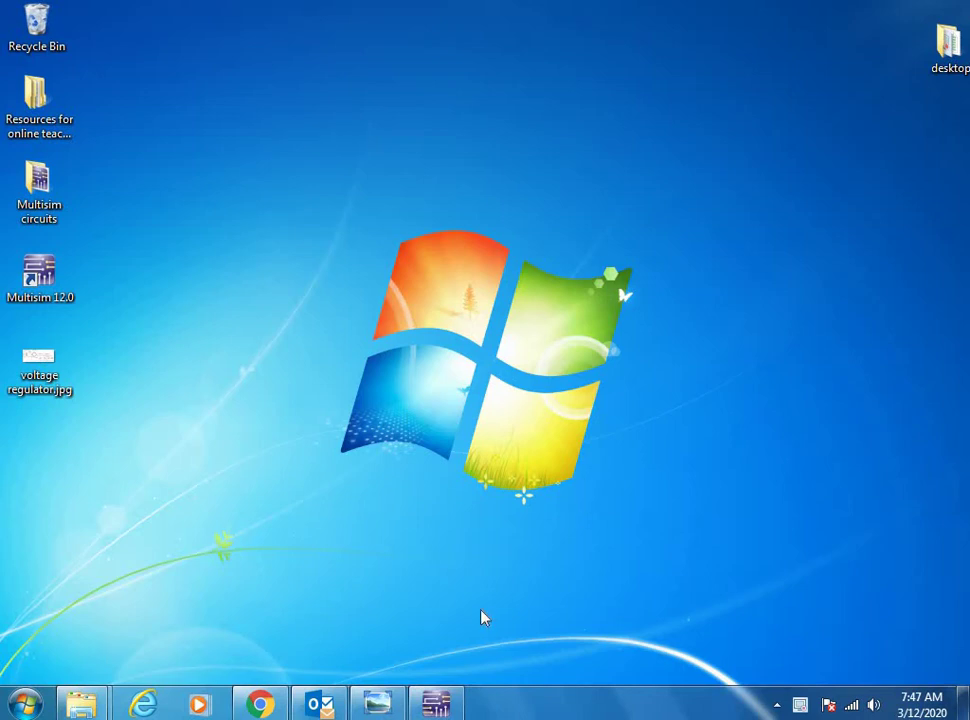
- Restore the Multisim window showing the empty Design1 schematic
left_click(438, 705)
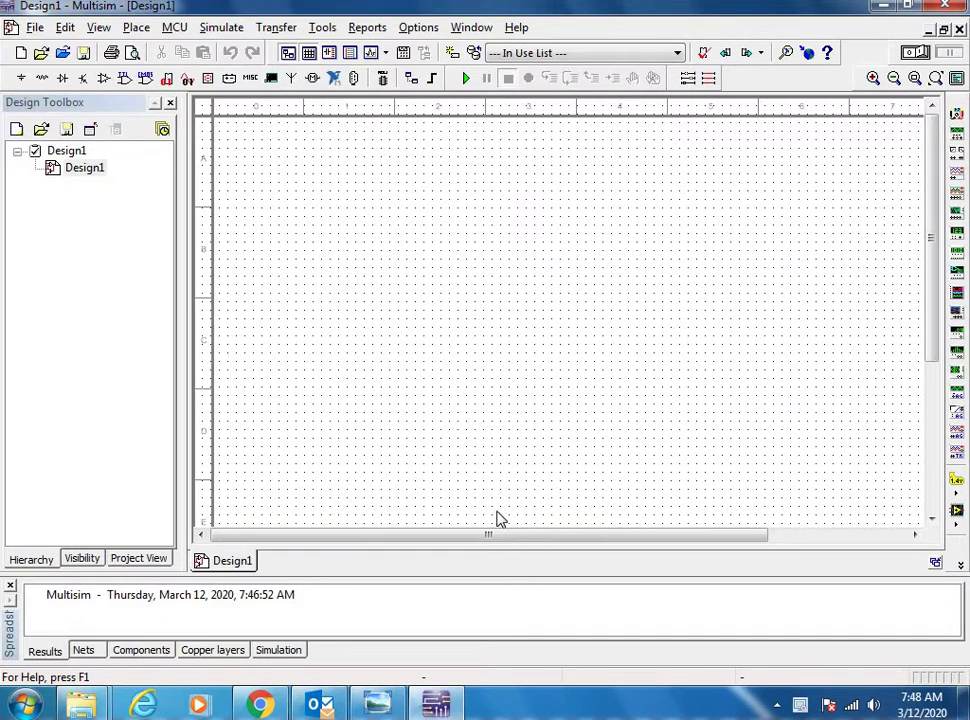
- Place a 1000 Ω resistor R1 from the Basic group's resistor family
left_click(42, 80)
type("1000")
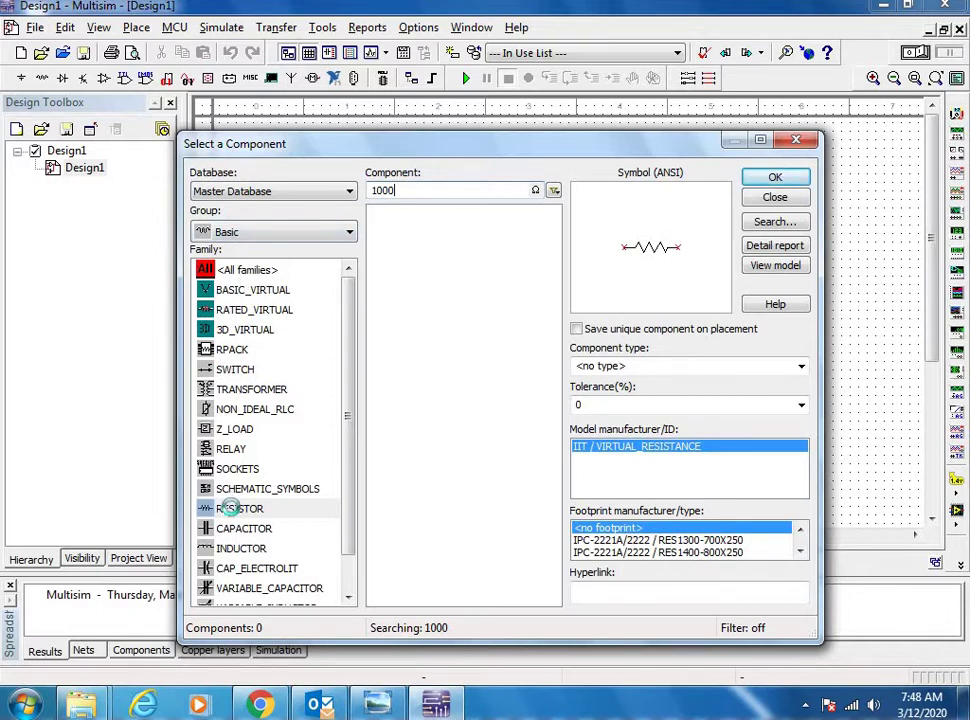
left_click(210, 508)
left_click(774, 179)
left_click(463, 192)
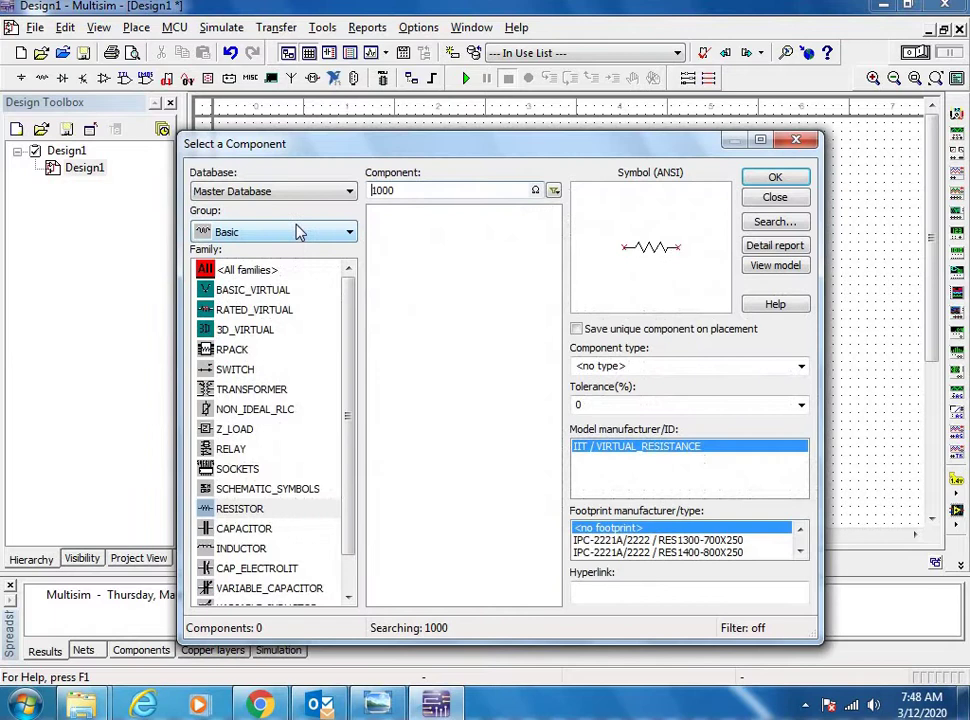
- Place a 100 Ω resistor R2 and a 400 Ω resistor R3 beside R1
left_click(432, 190)
key("BackSpace")
key("BackSpace")
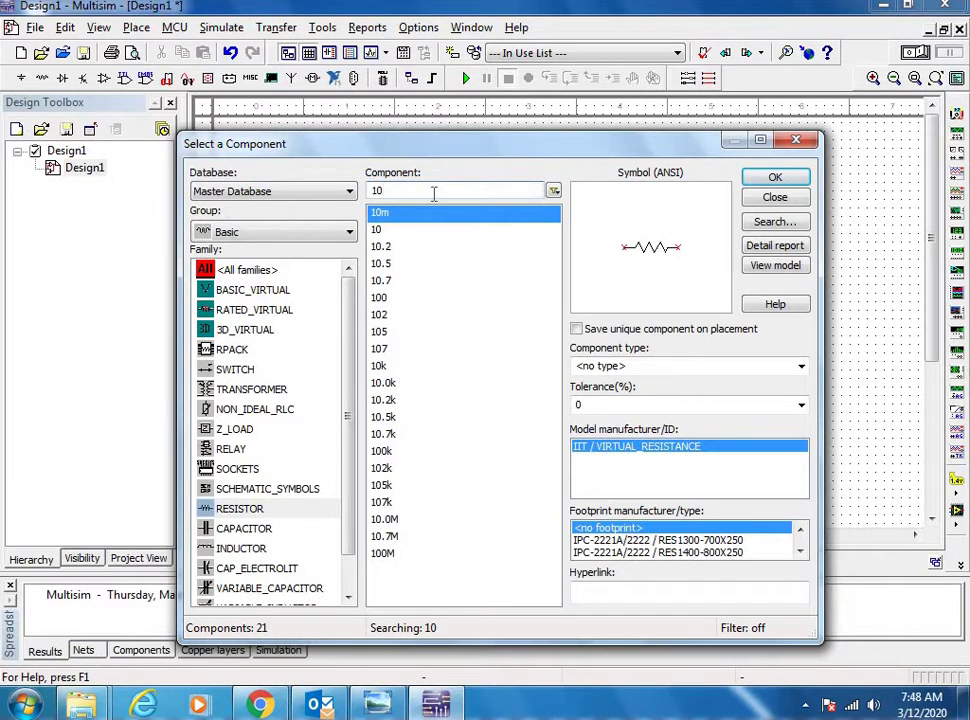
type("0")
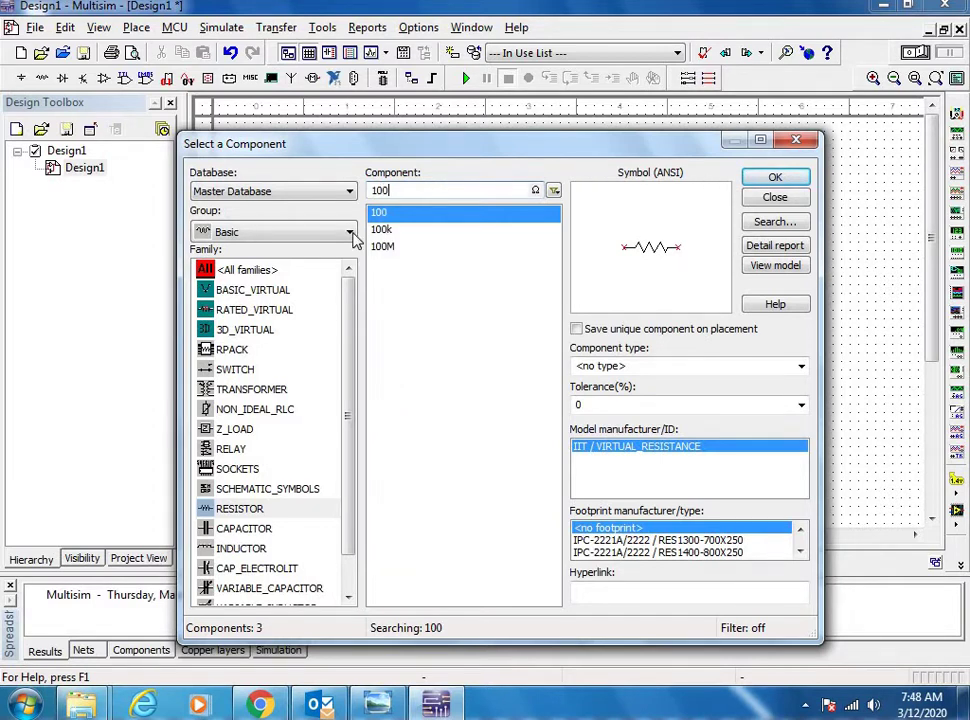
left_click(772, 180)
left_click(468, 193)
key("BackSpace")
key("BackSpace")
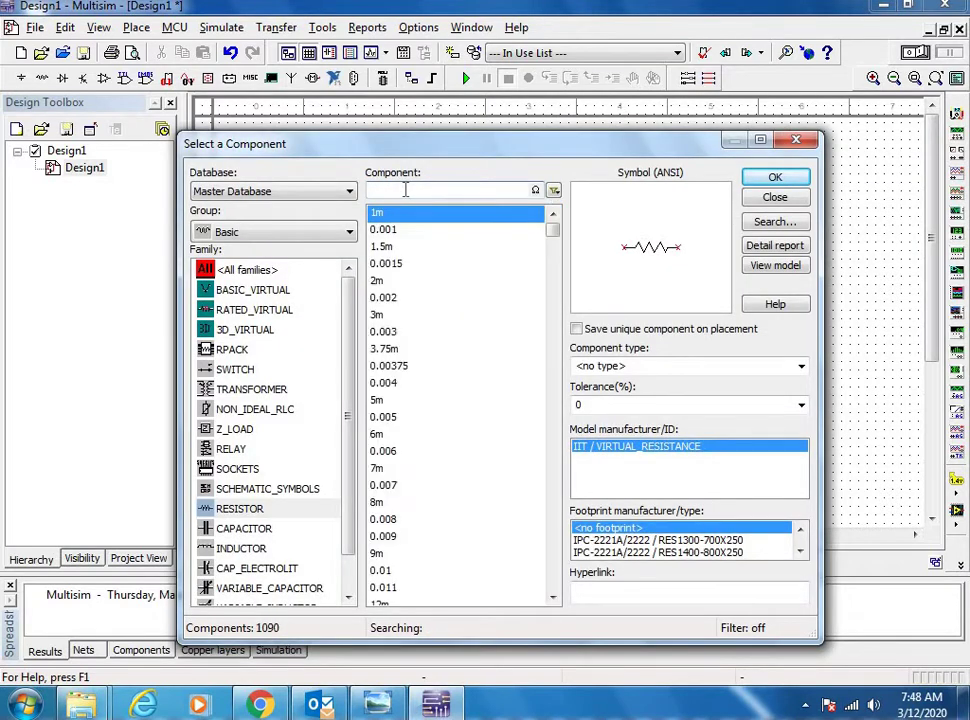
type("400")
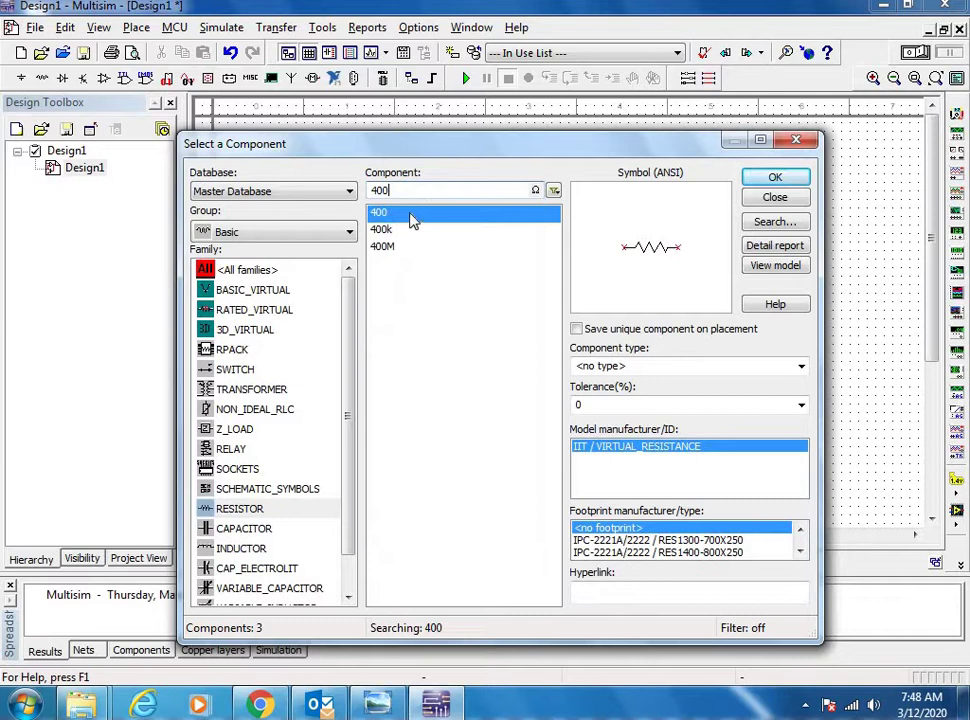
left_click(778, 177)
left_click(642, 203)
- Place a 12 V DC_POWER source V1 from the Sources group
left_click(256, 240)
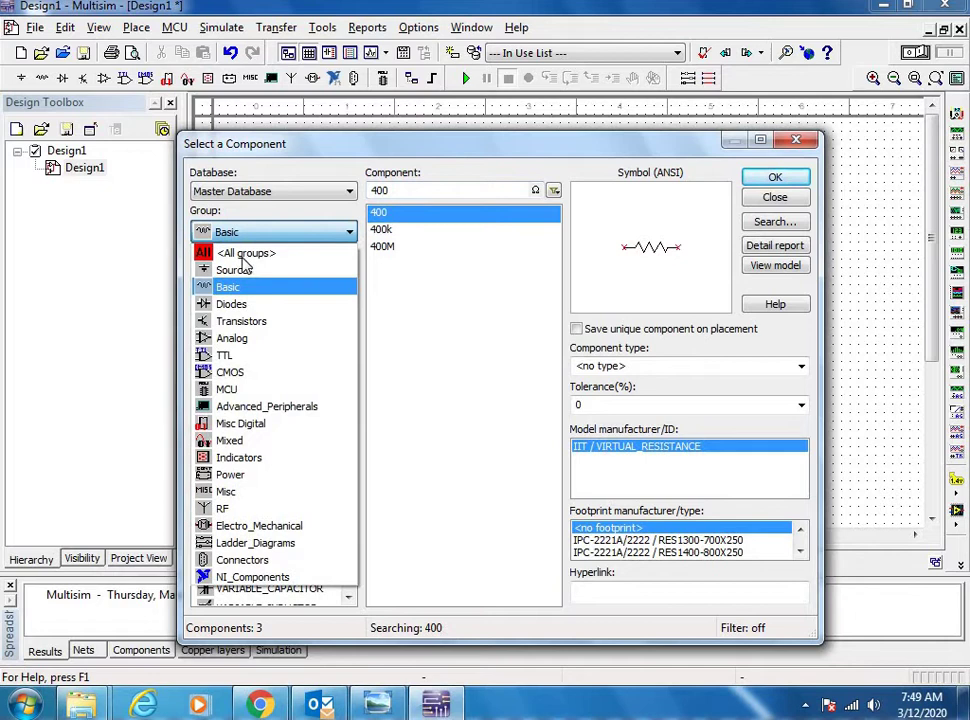
left_click(237, 272)
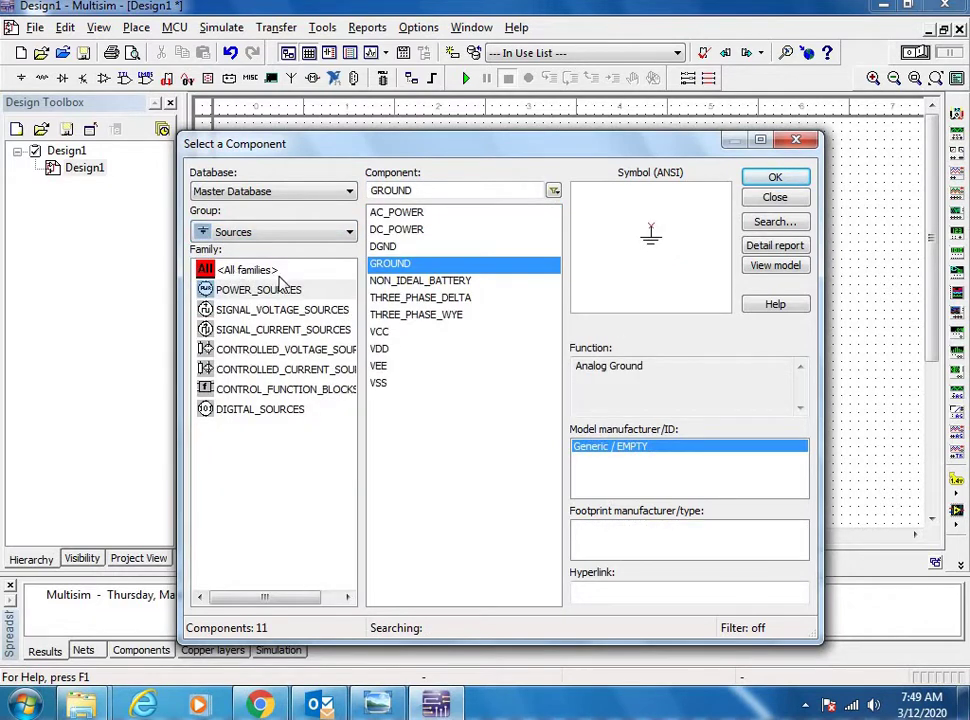
left_click(396, 231)
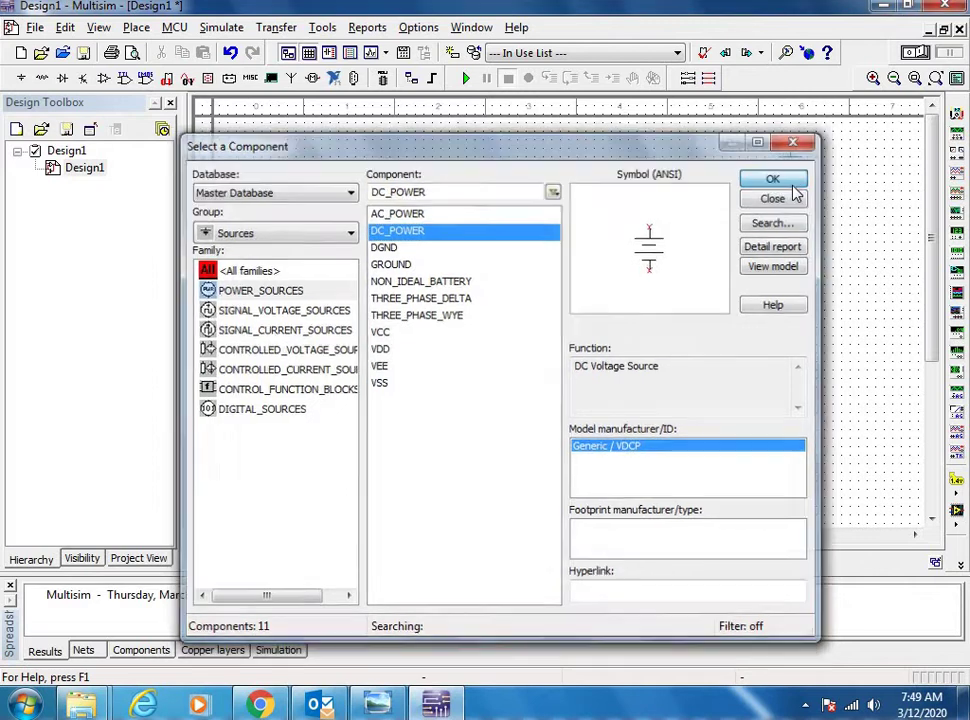
left_click(785, 181)
left_click(358, 262)
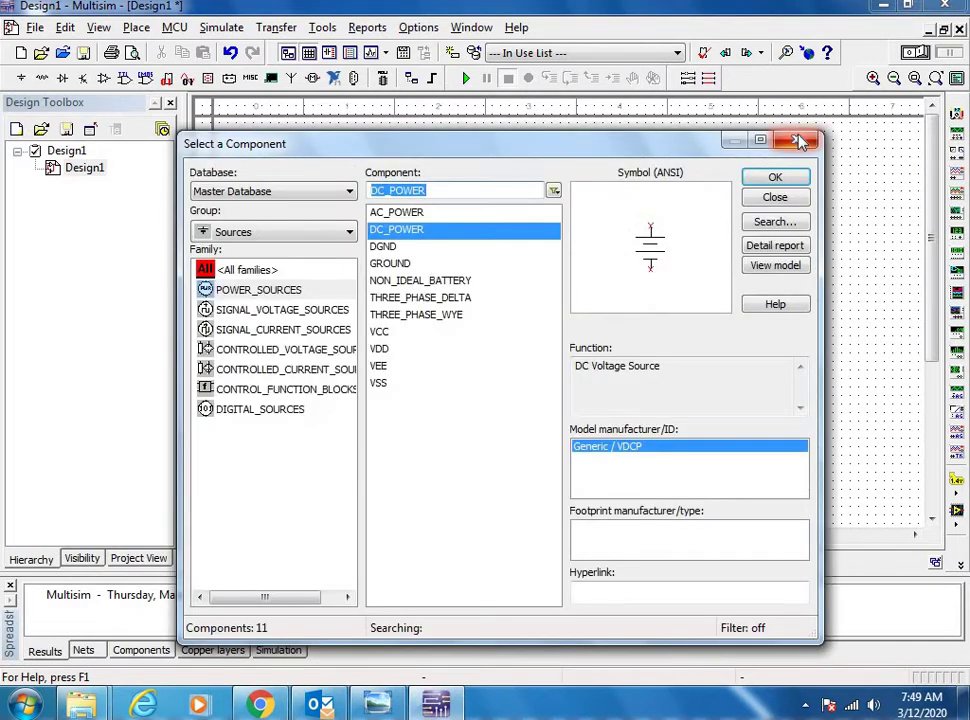
left_click(796, 140)
- Wire V1, R1, R2 and R3 into one closed series loop
left_click(355, 222)
left_click(466, 190)
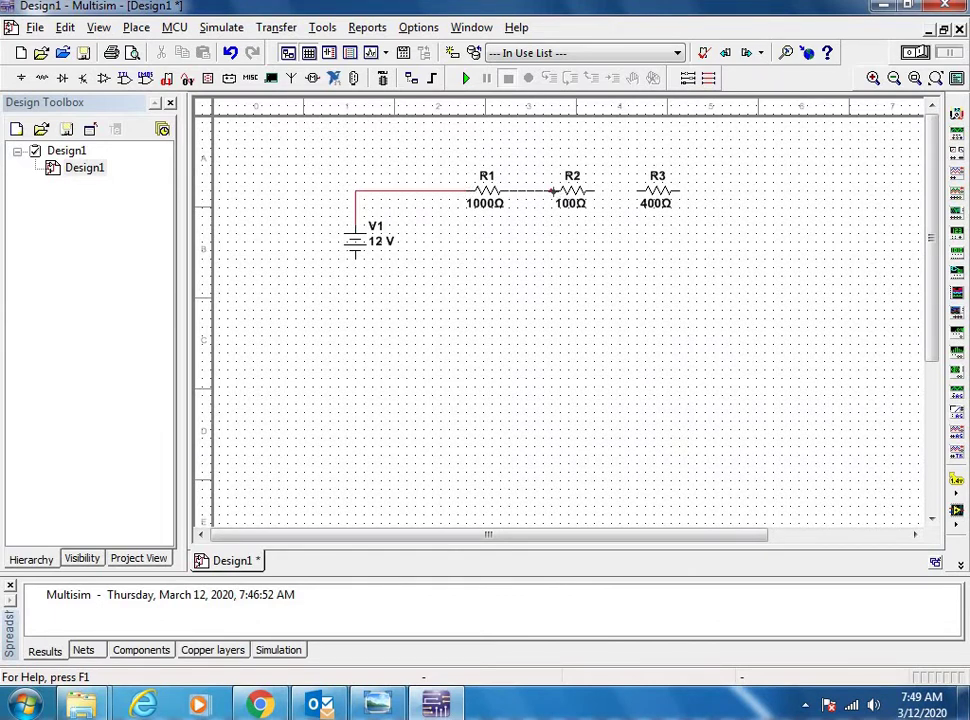
left_click(551, 190)
left_click(595, 190)
left_click(636, 190)
left_click(684, 191)
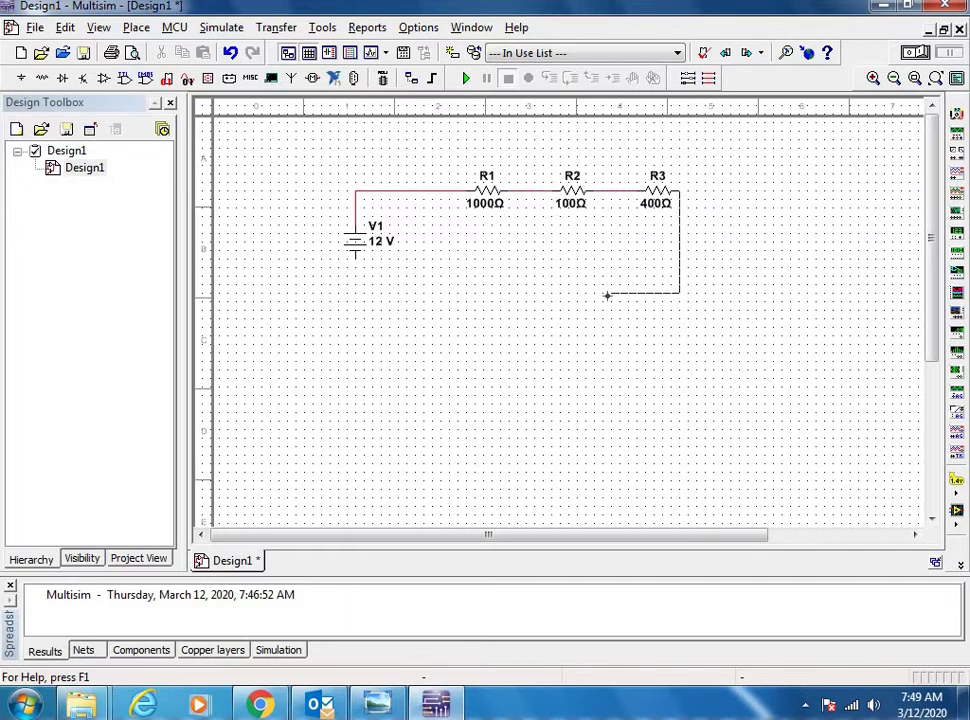
left_click(355, 258)
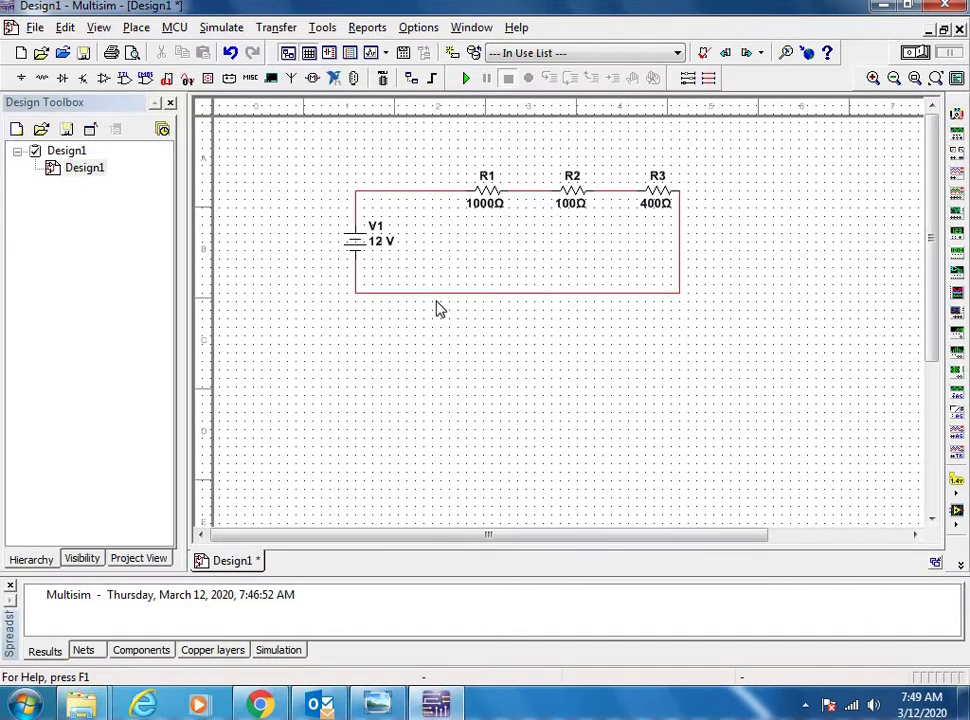
- Place multimeters XMM1 and XMM2 below the circuit
left_click(956, 118)
left_click(288, 350)
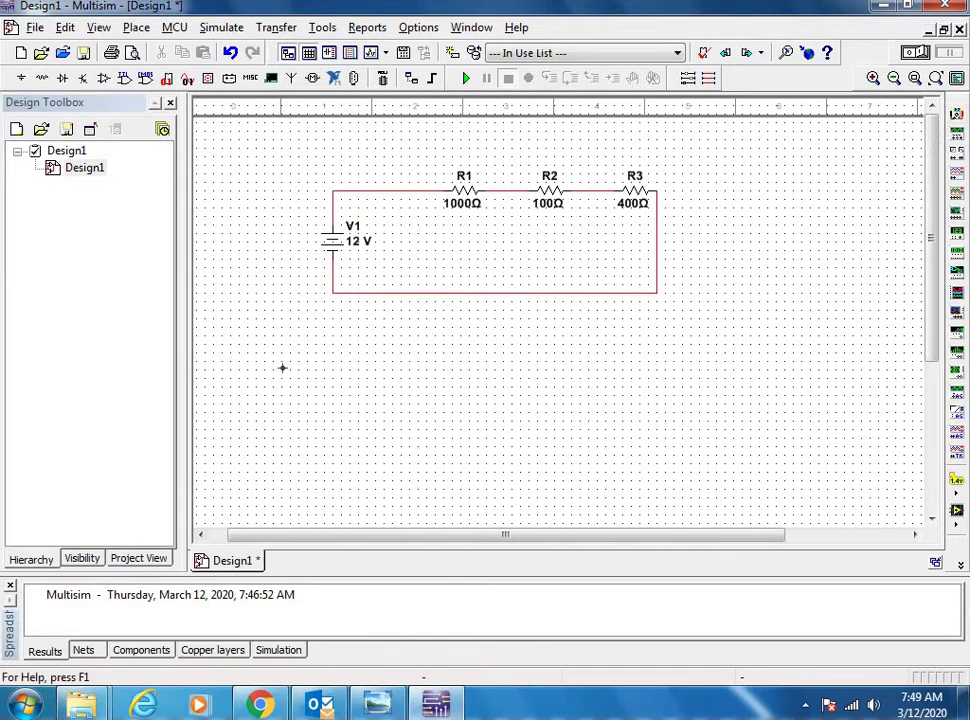
left_click(283, 370)
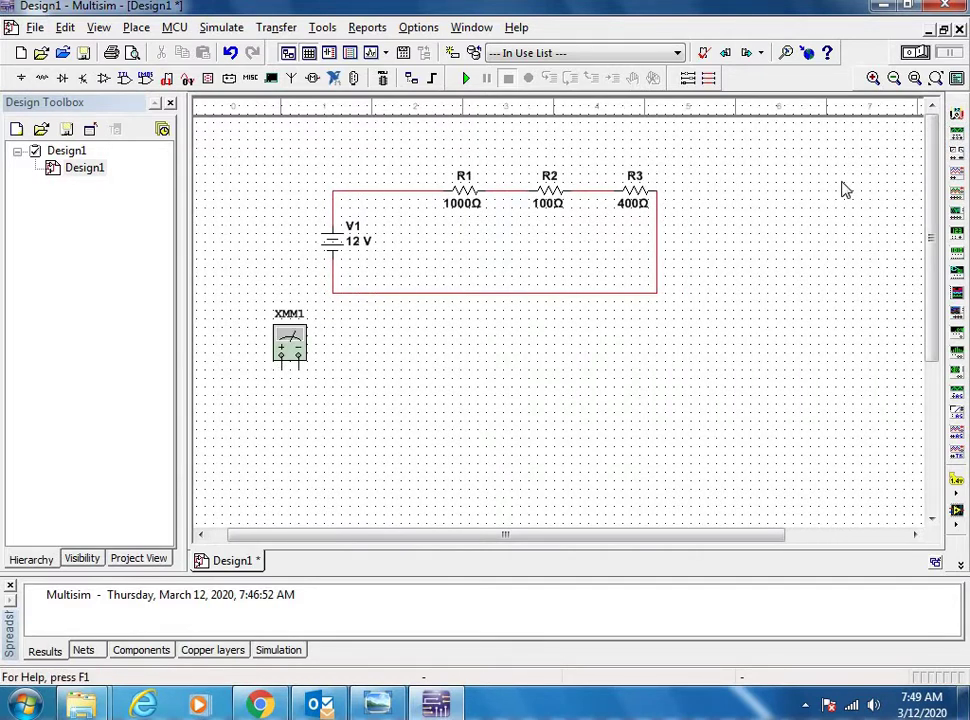
left_click(956, 117)
left_click(412, 386)
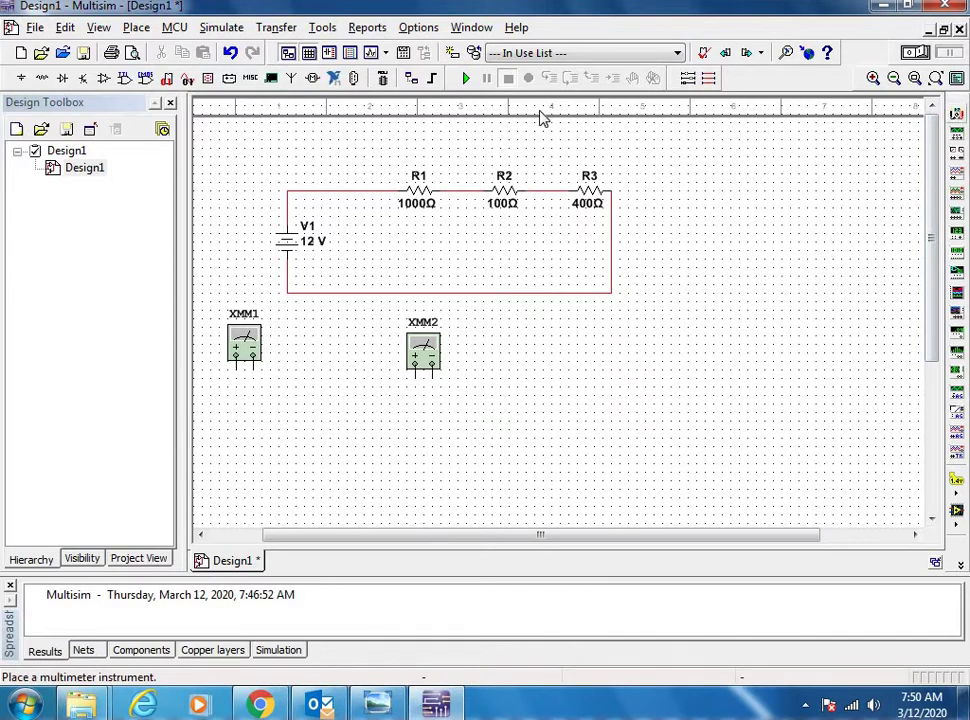
- Place multimeters XMM3, XMM4 and XMM5 above R1, R2 and R3
left_click(956, 130)
left_click(393, 168)
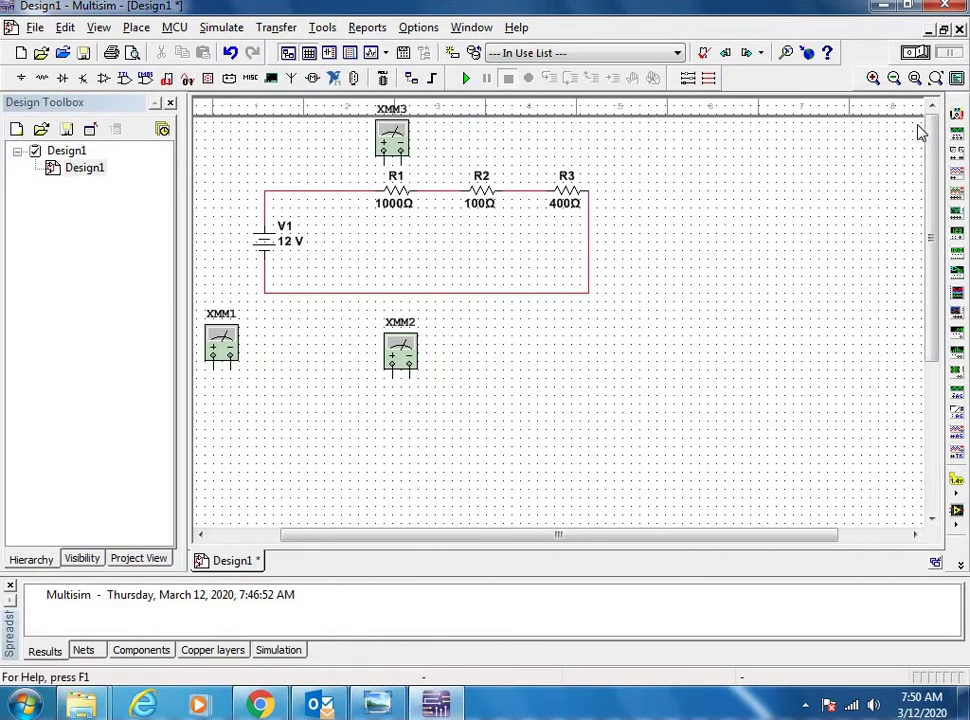
left_click(956, 117)
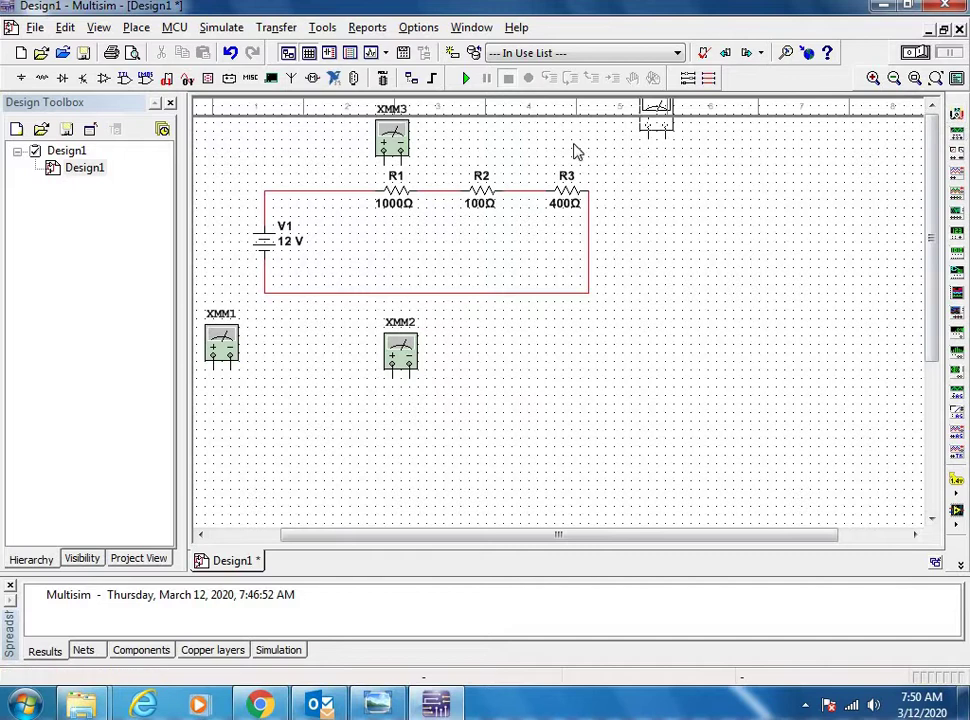
left_click(477, 177)
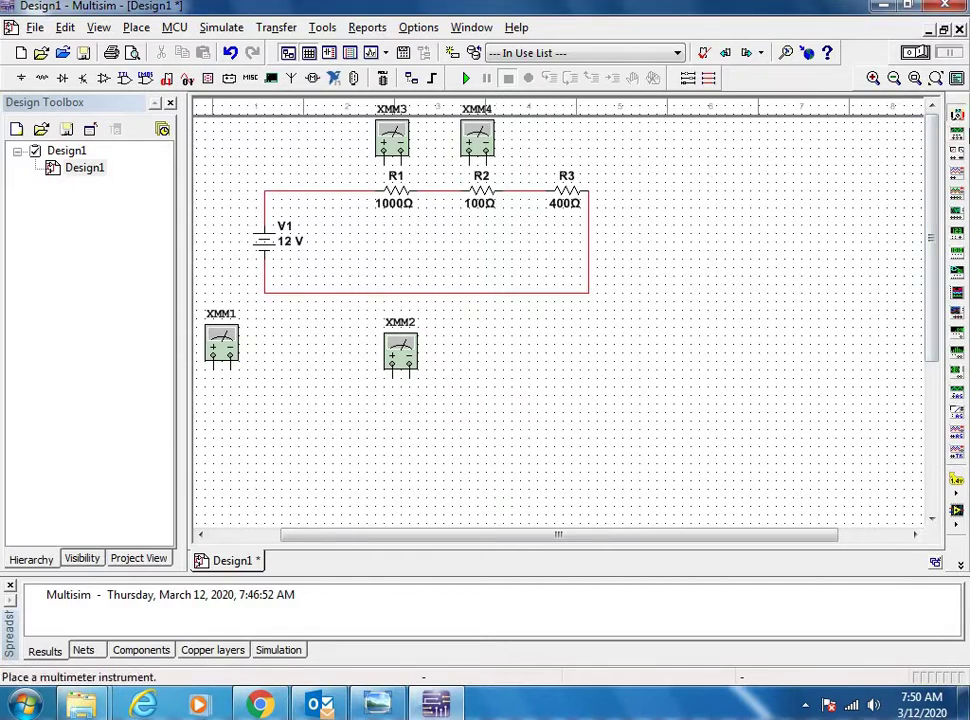
left_click(956, 117)
left_click(541, 176)
- Wire XMM1 across V1, between its positive terminal and the bottom return wire
left_click_drag(442, 535, 375, 508)
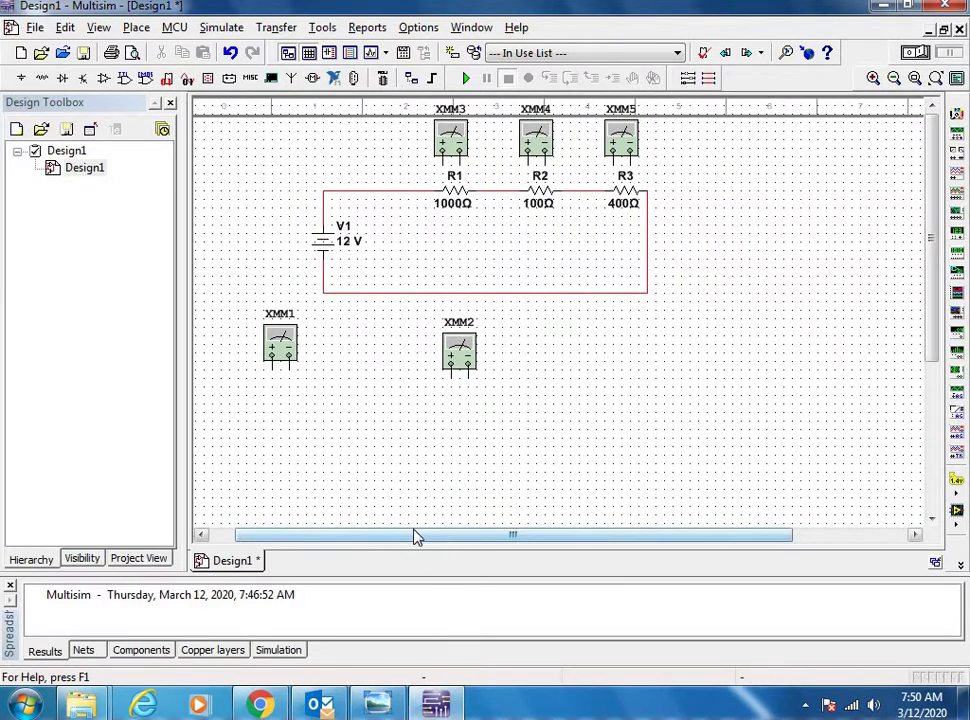
left_click(289, 366)
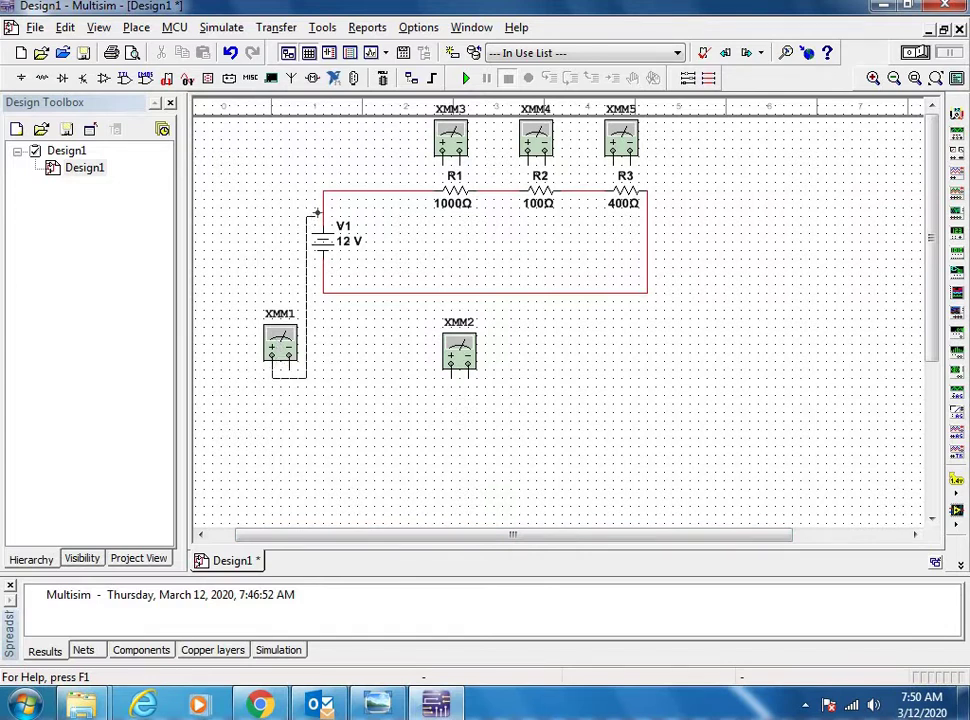
left_click(323, 213)
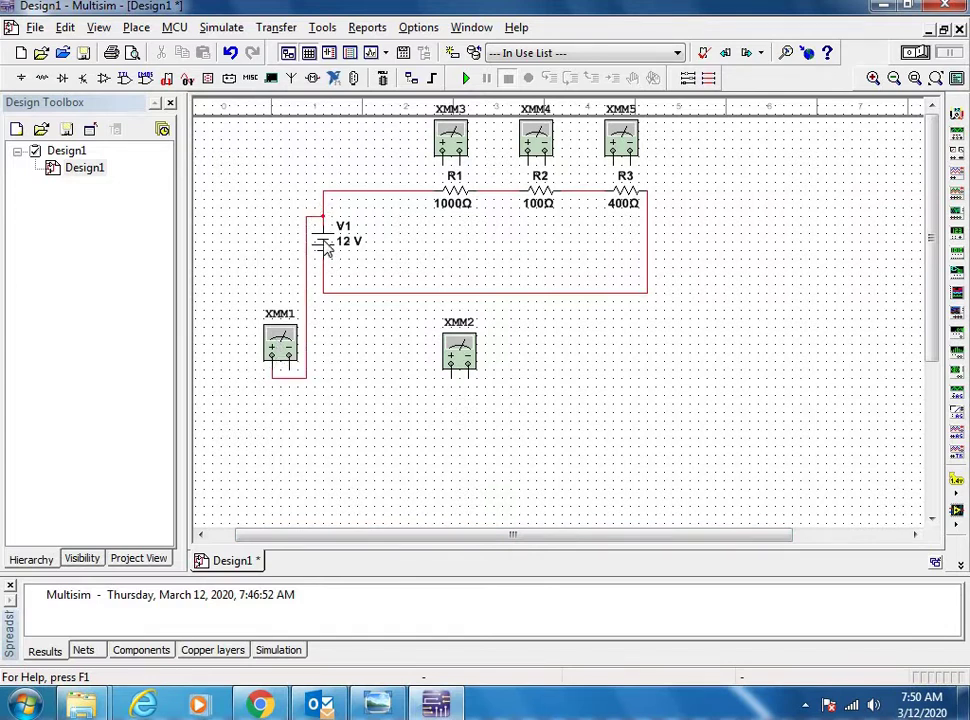
left_click(293, 370)
left_click(340, 293)
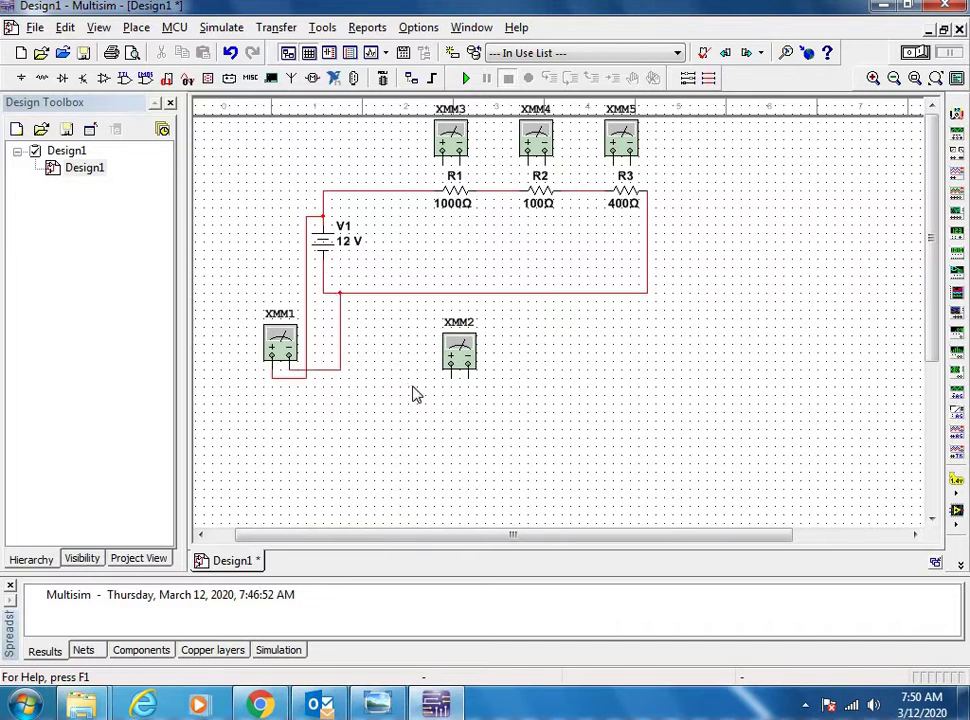
- Replace the V1–R1 wire with XMM2 connected in series between them
left_click(376, 190)
key("Delete")
left_click_drag(459, 352, 368, 174)
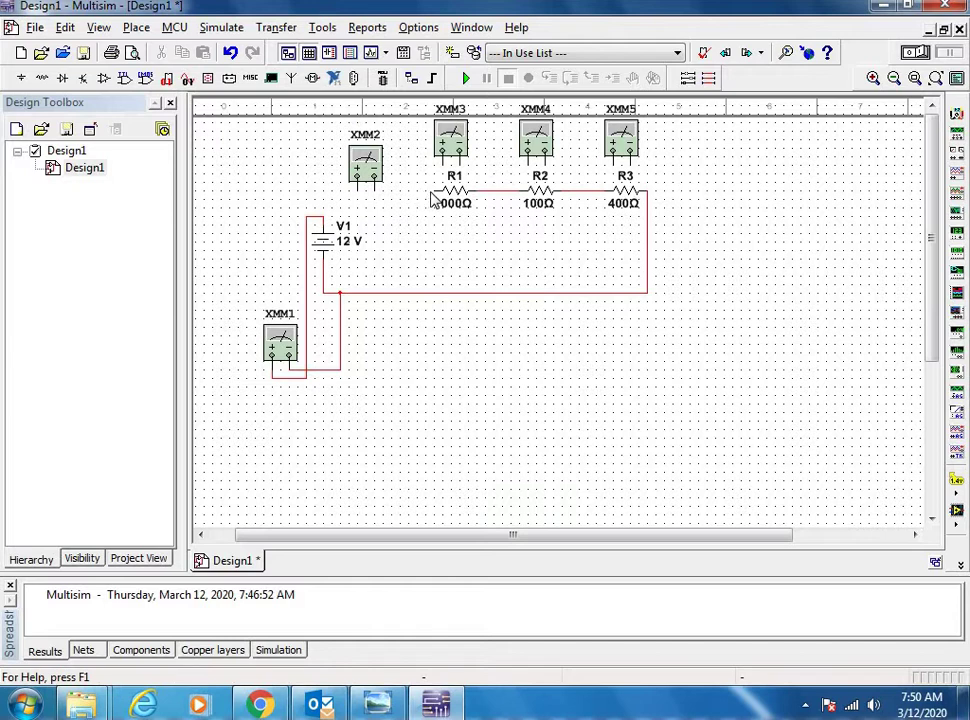
left_click(373, 190)
left_click(358, 186)
left_click(322, 216)
- Wire XMM3, XMM4 and XMM5 across R1, R2 and R3 respectively
left_click(441, 165)
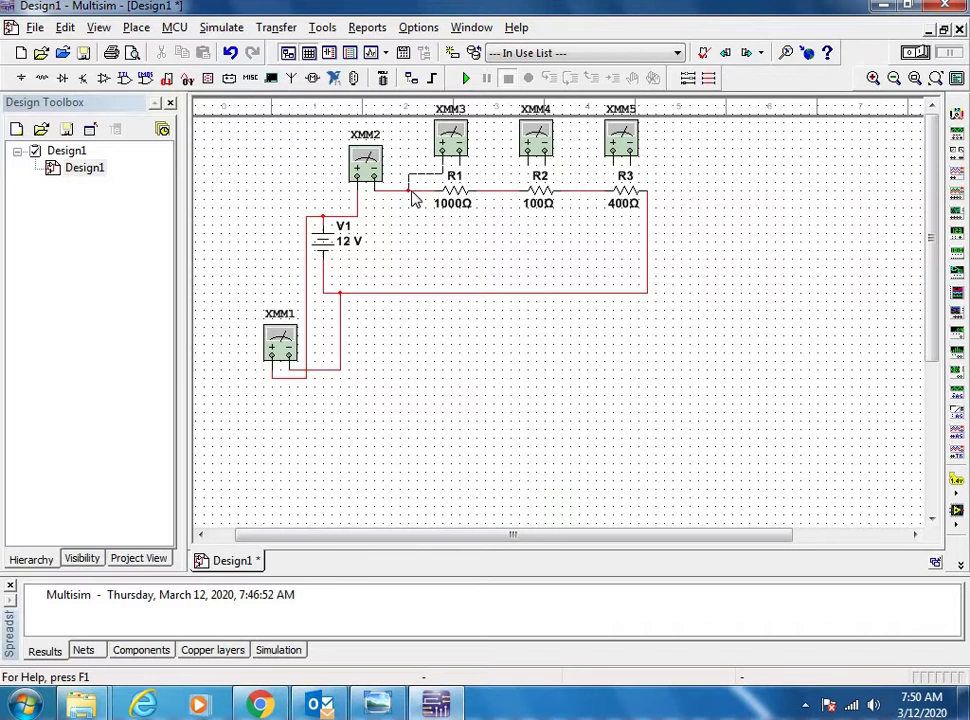
left_click(409, 190)
left_click(458, 153)
left_click(485, 190)
left_click(513, 189)
left_click(546, 157)
left_click(571, 188)
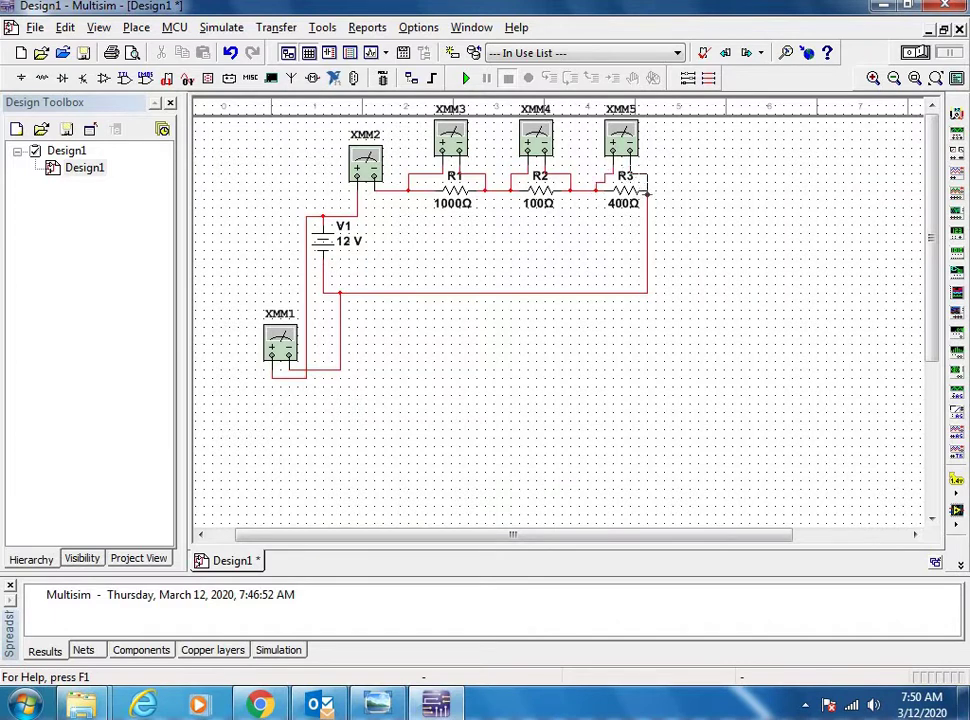
left_click(649, 223)
- Edit R1's Resistance value from 1000 to 500 Ω and confirm
left_click(455, 191)
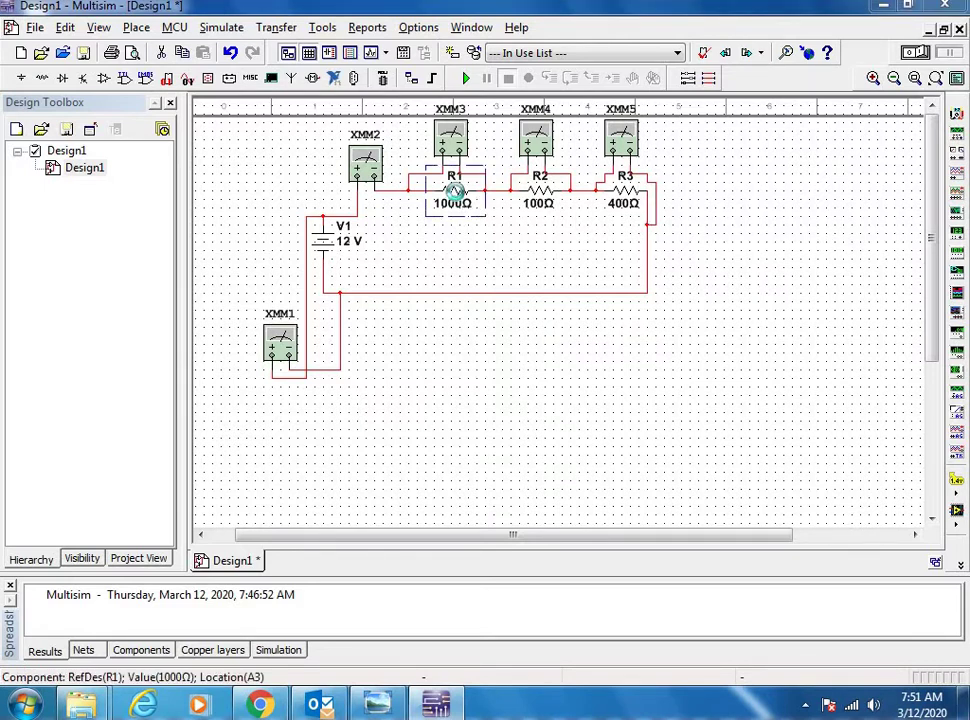
double_click(455, 191)
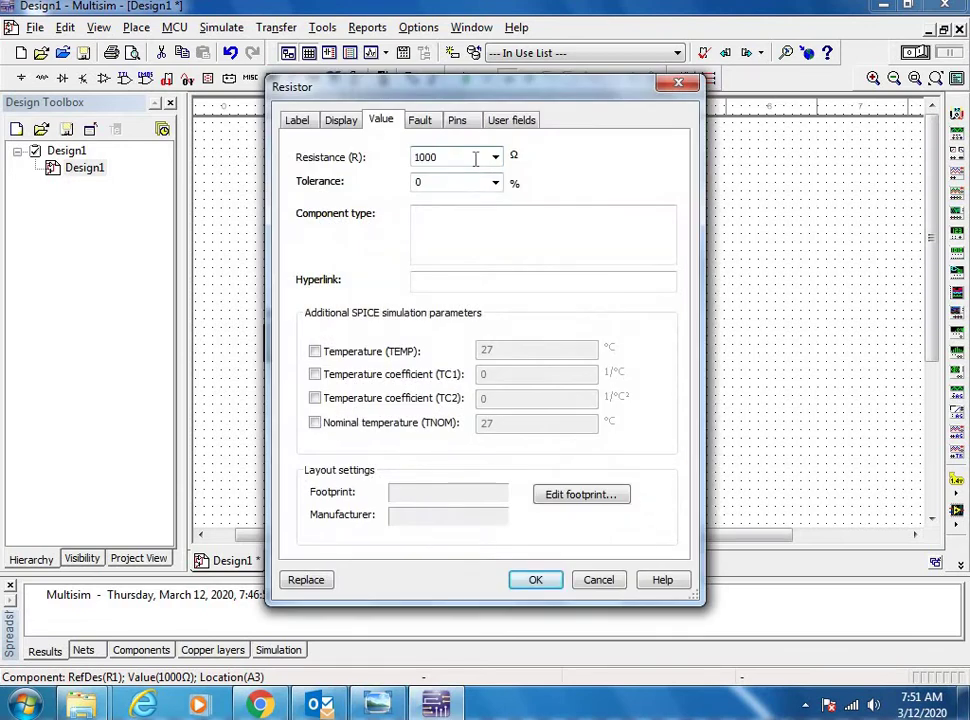
key("BackSpace")
type("5")
left_click(535, 580)
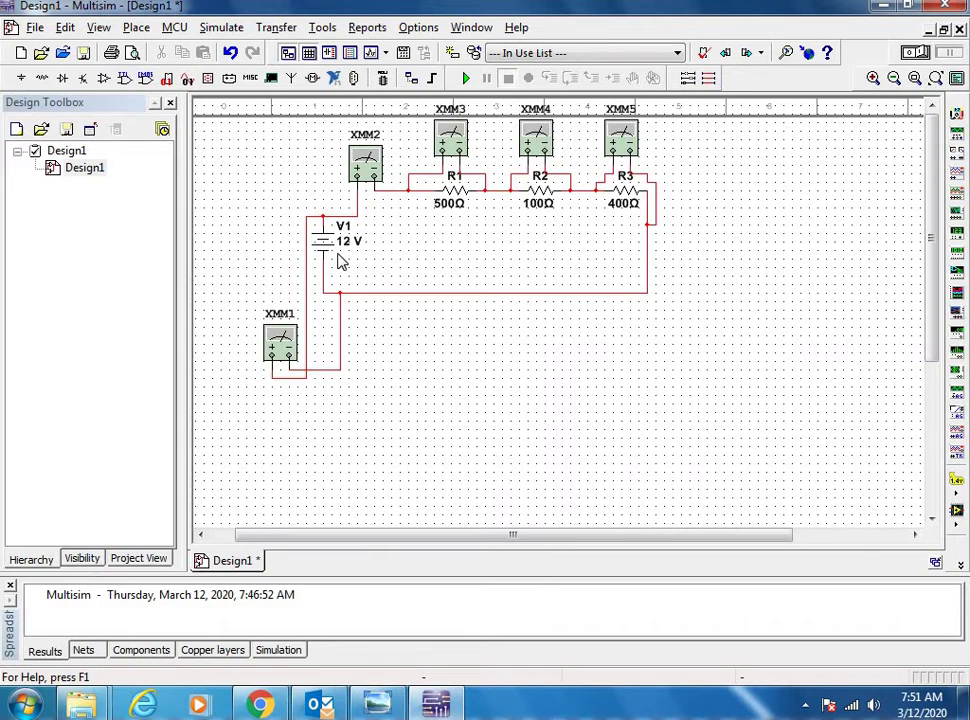
- Switch multimeter XMM2 to current (A) mode, leaving its settings unchanged
double_click(367, 170)
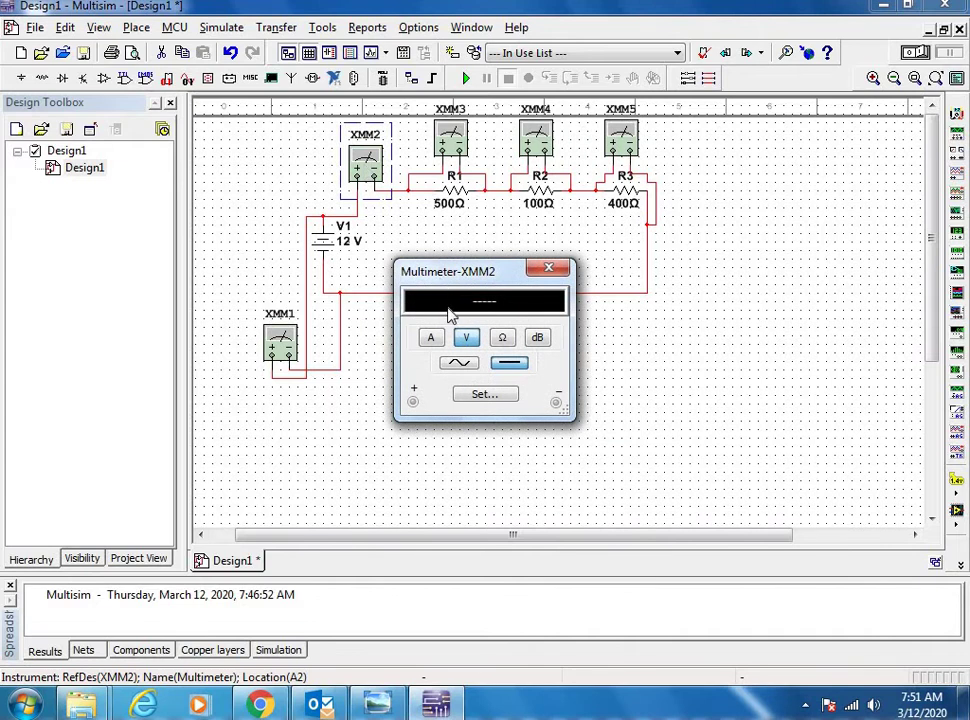
left_click(430, 340)
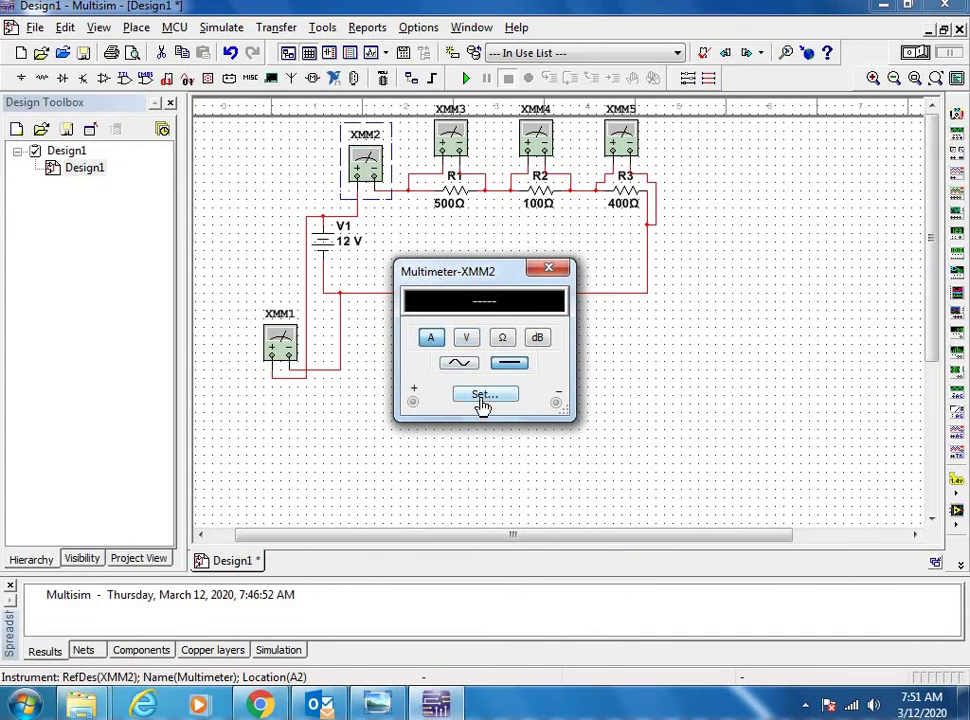
left_click(486, 395)
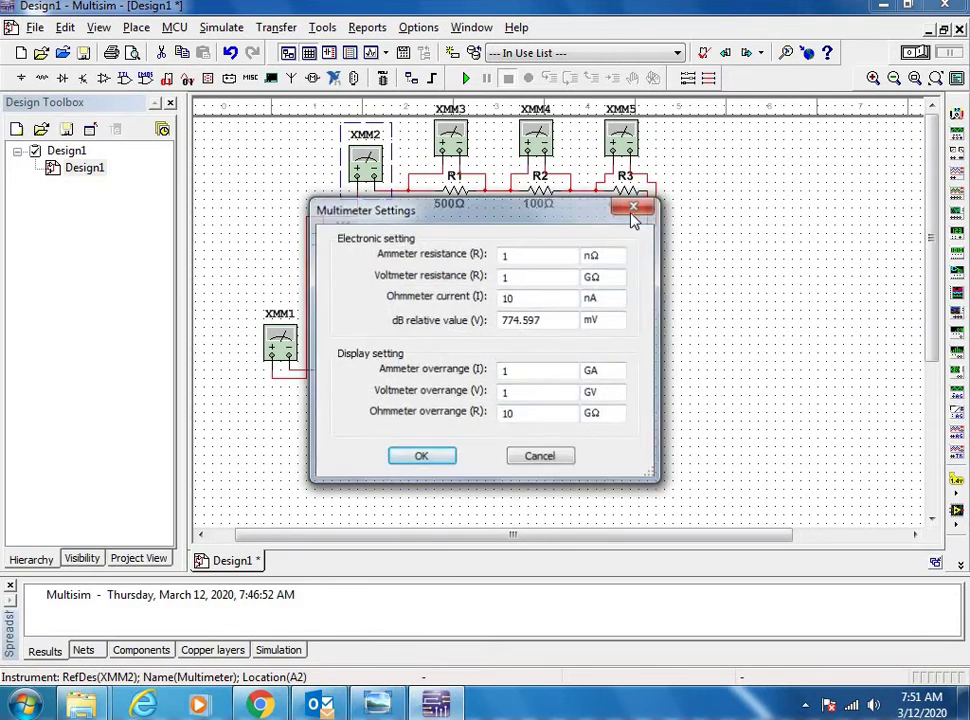
left_click(634, 206)
left_click(549, 270)
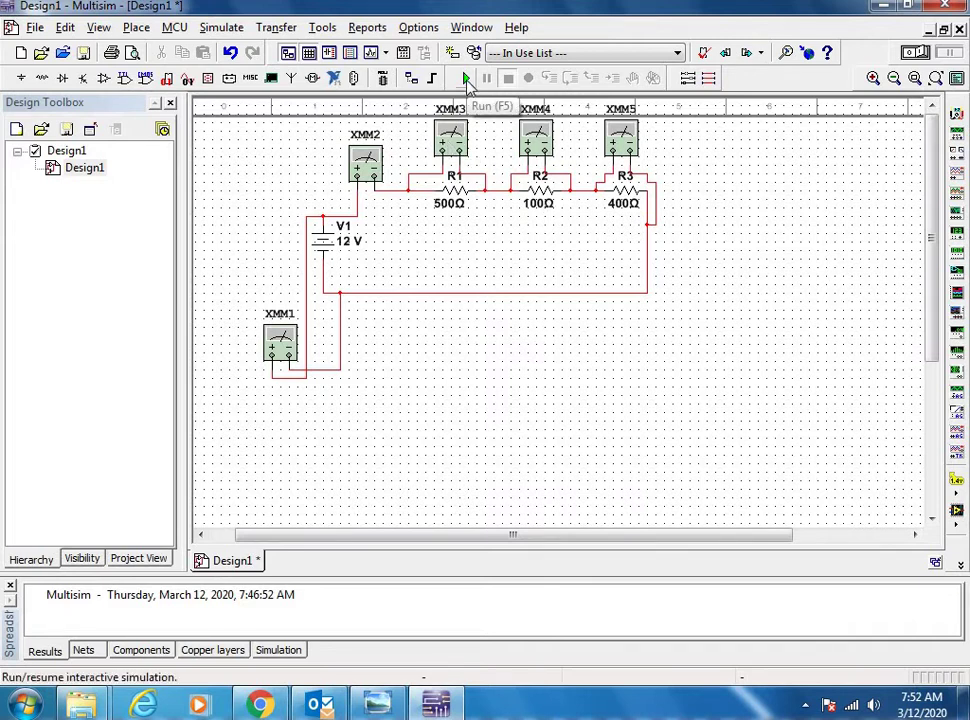
- After the not-grounded error, place a GROUND on the bottom wire and rerun the simulation
left_click(466, 80)
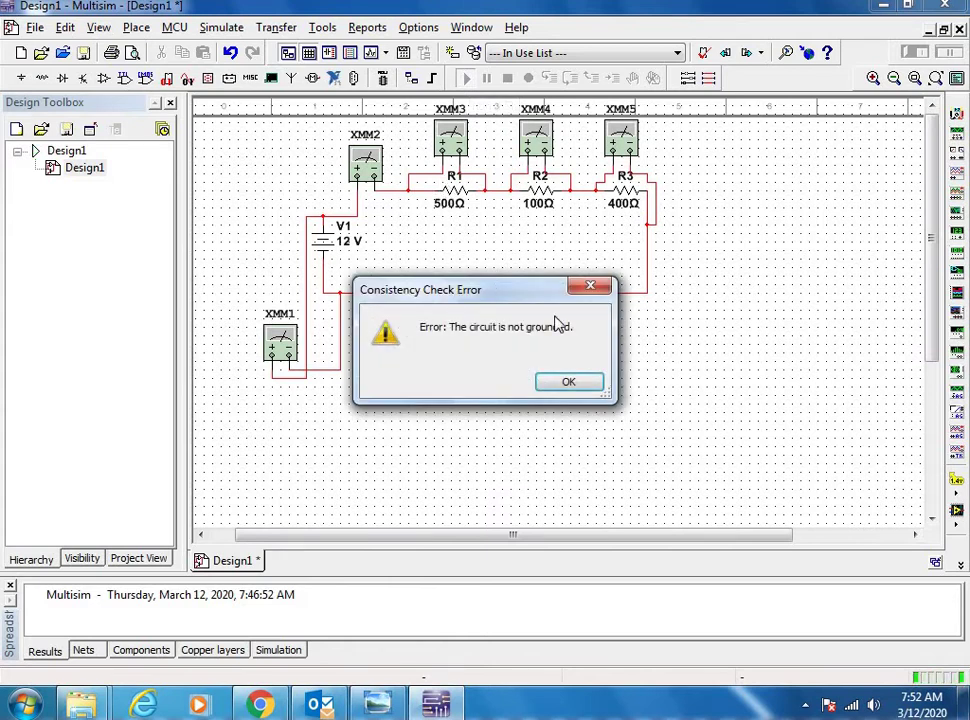
left_click(565, 381)
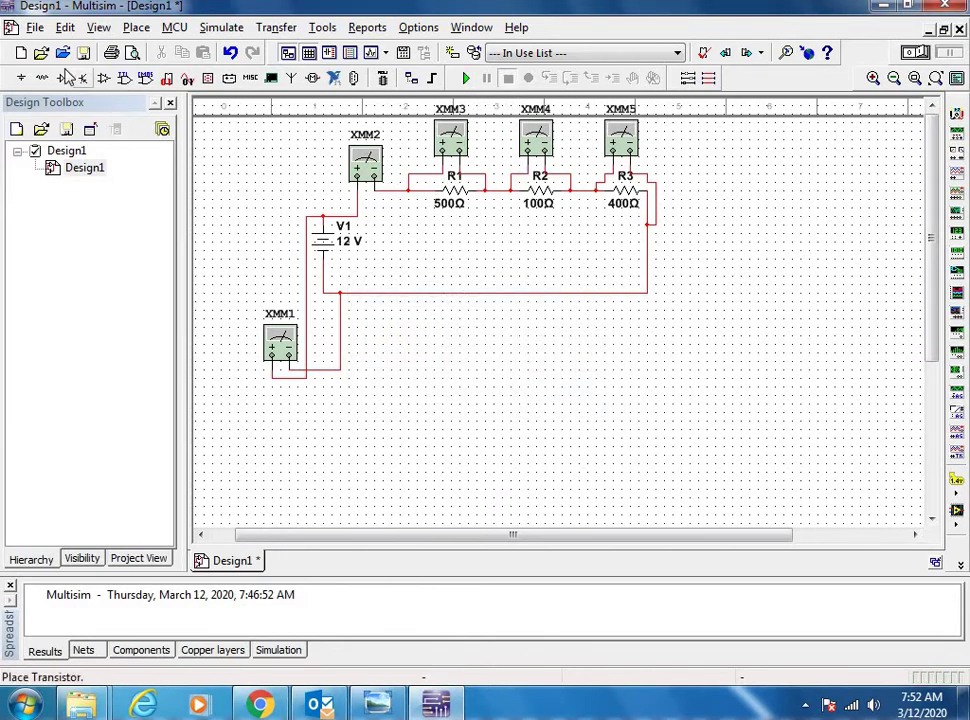
left_click(22, 79)
left_click(382, 263)
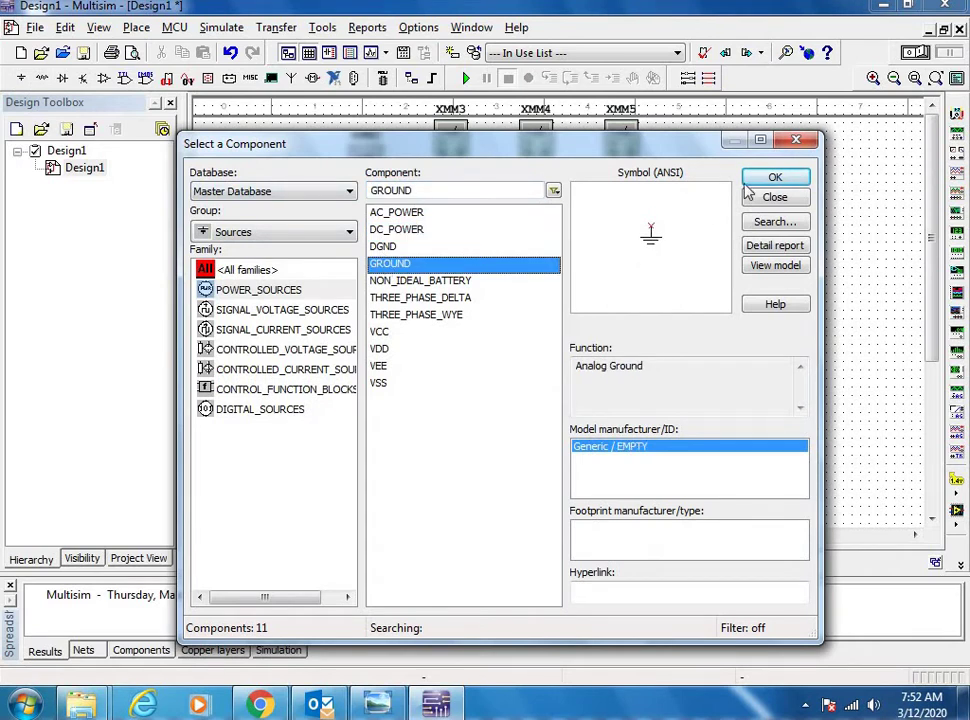
key("Return")
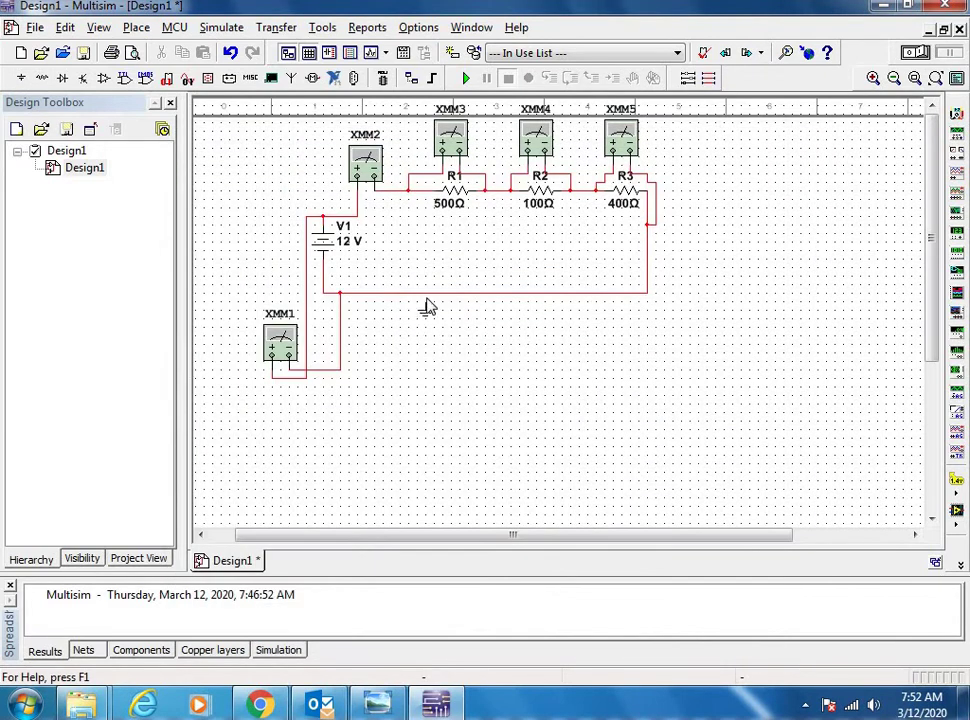
left_click(425, 300)
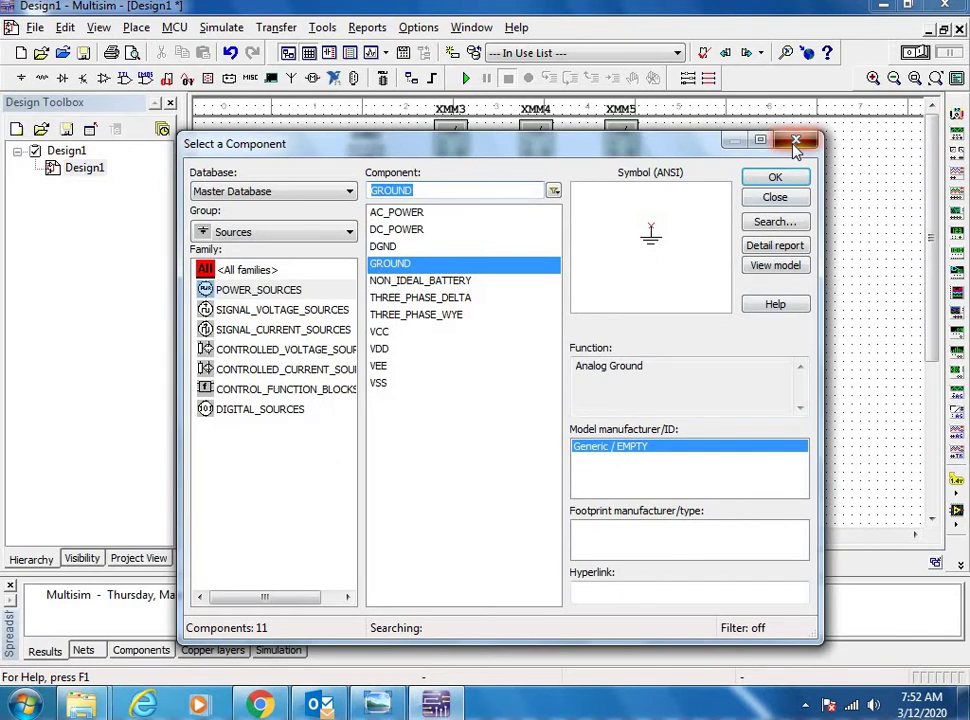
left_click(798, 144)
left_click(467, 79)
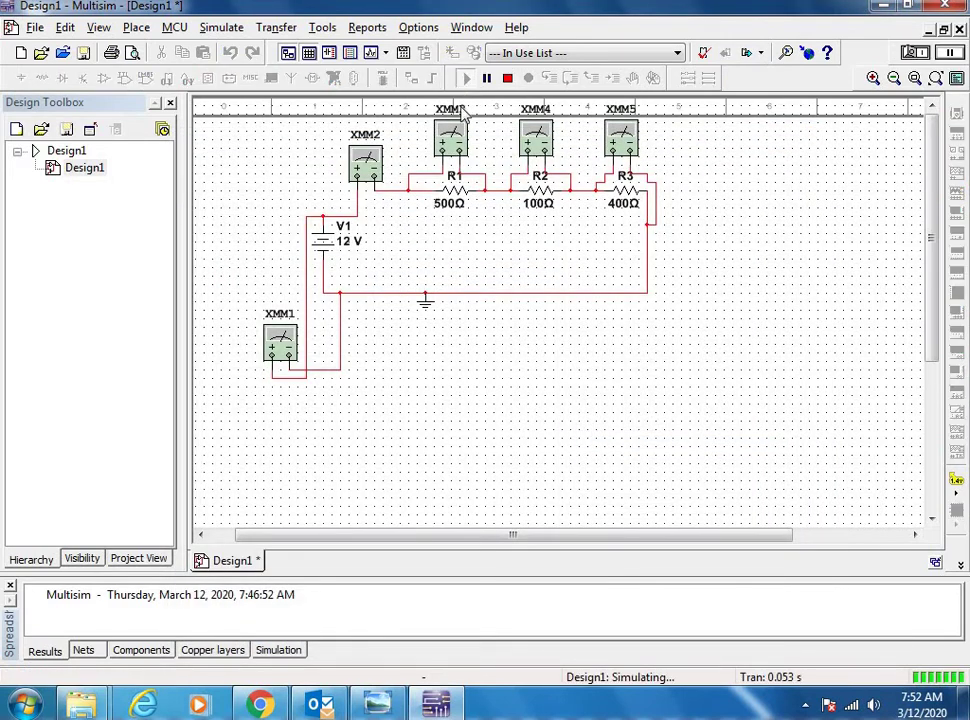
- Open and arrange the XMM1–XMM5 readouts showing 12 V, 11.998 mA, 6 V, 1.2 V, 4.8 V
double_click(283, 347)
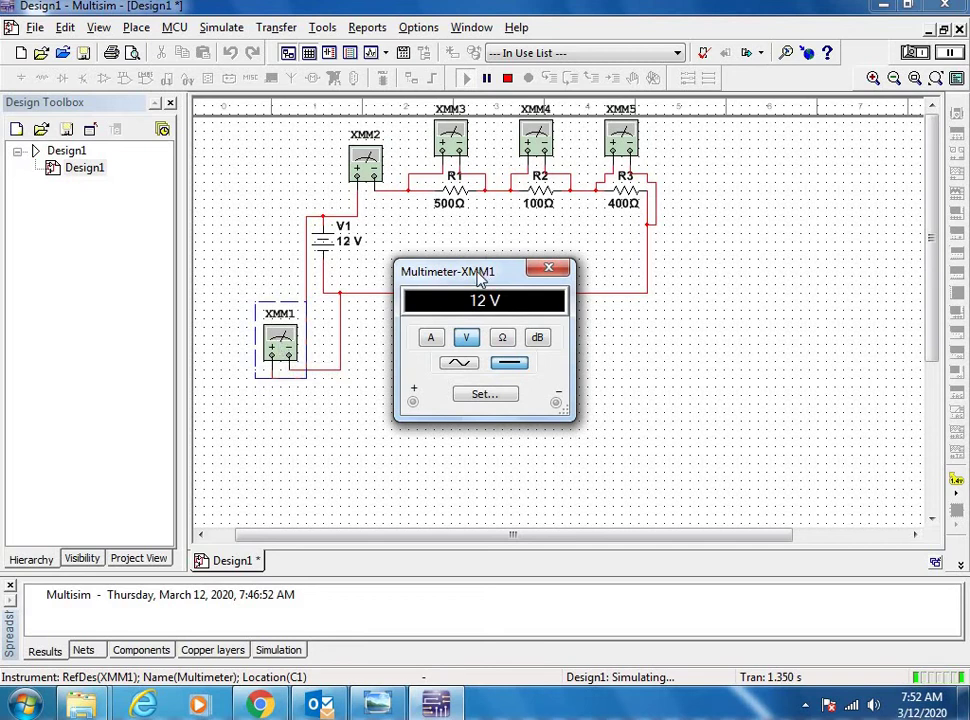
mouse_move(478, 272)
left_mouse_down()
mouse_move(295, 296)
mouse_move(245, 372)
left_mouse_up()
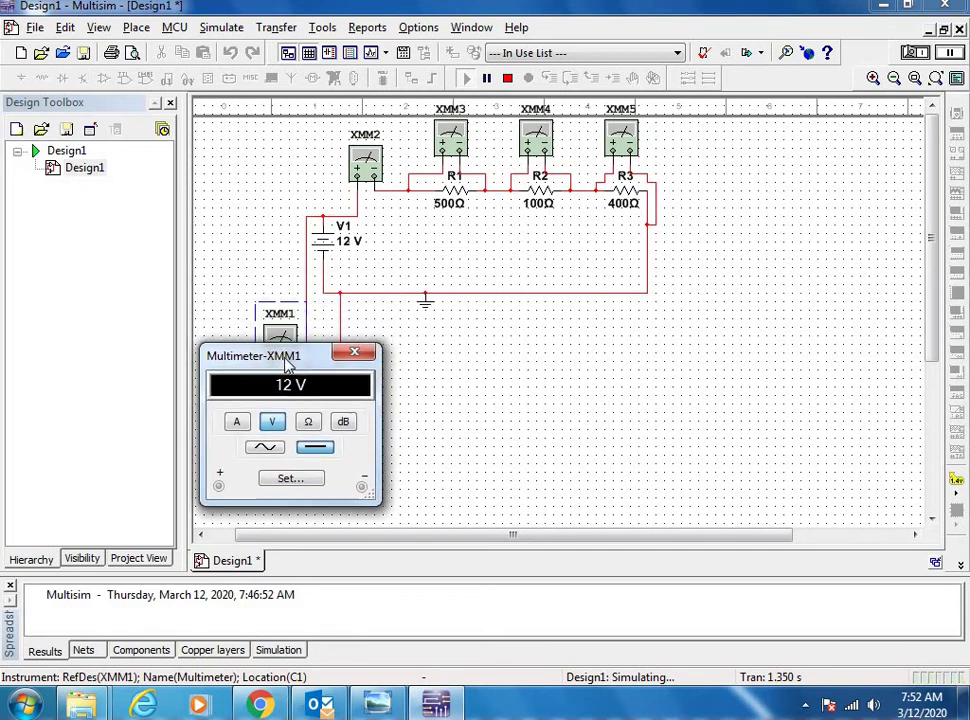
double_click(368, 166)
left_click_drag(448, 275, 265, 143)
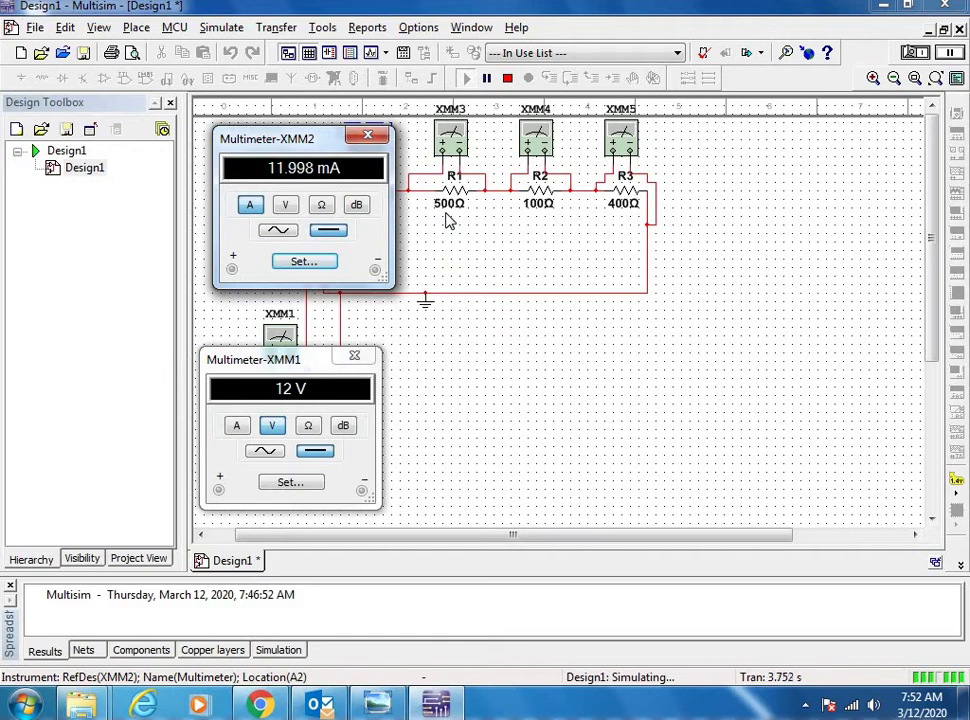
double_click(453, 142)
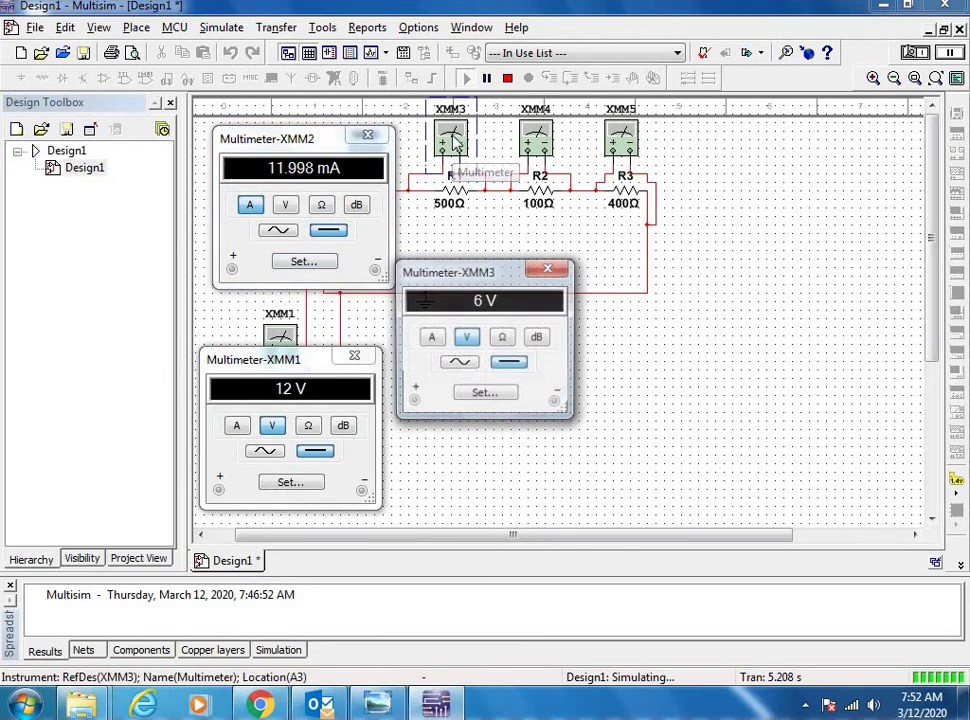
double_click(545, 147)
mouse_move(489, 277)
left_mouse_down()
mouse_move(685, 282)
mouse_move(679, 277)
left_mouse_up()
double_click(625, 143)
left_click_drag(494, 273, 883, 275)
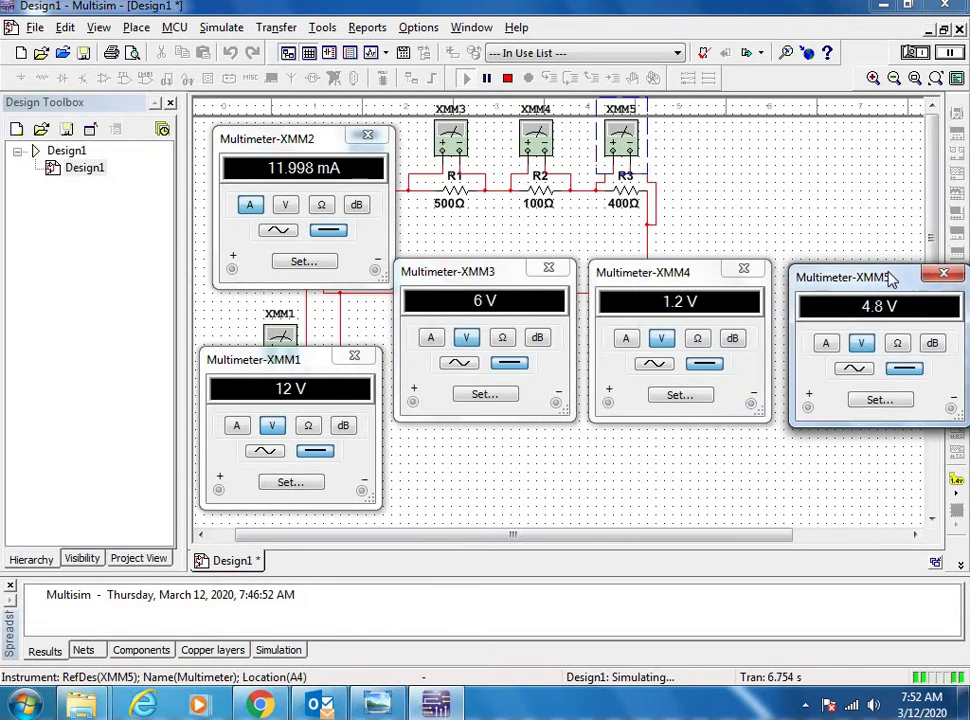